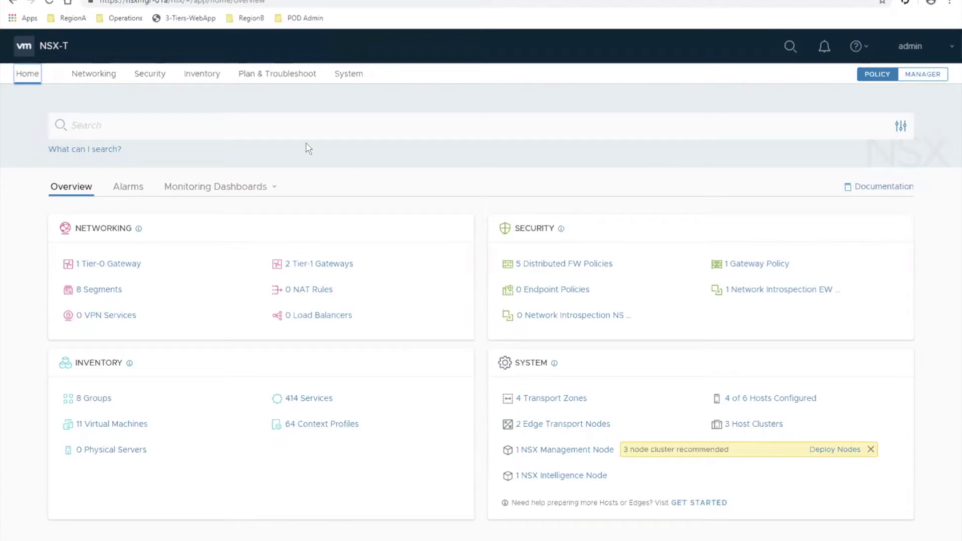
Go to Networking and open the DHCP page, which lists the nsx-dhcp profile at 10.53.53.53/24
left_click(93, 77)
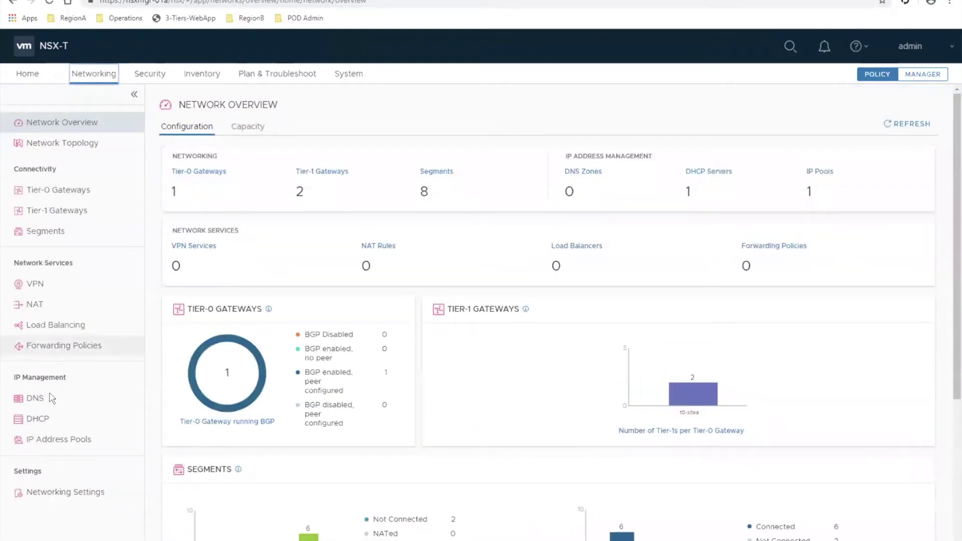
left_click(37, 419)
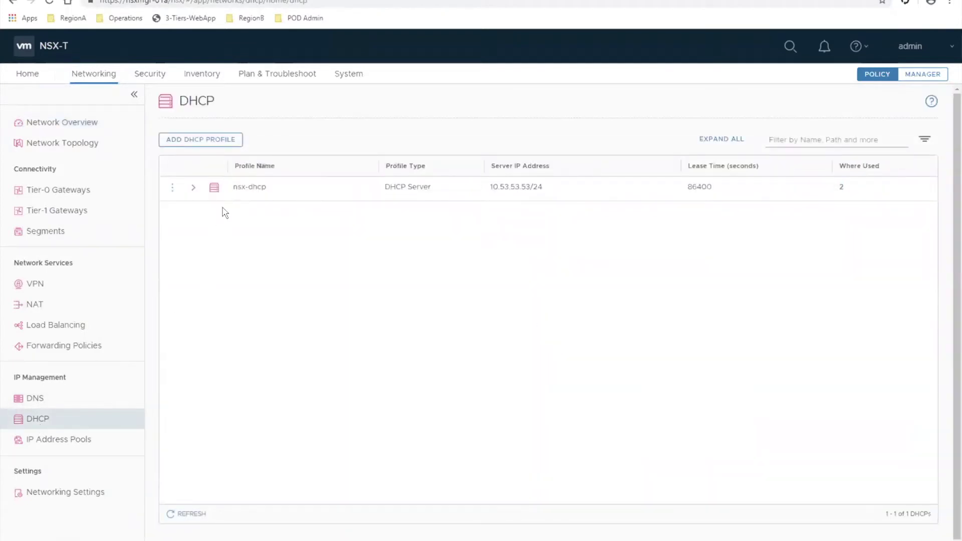
Inspect the nsx-dhcp profile's edit form without saving, then show the Tier-1 Gateways list
left_click(172, 187)
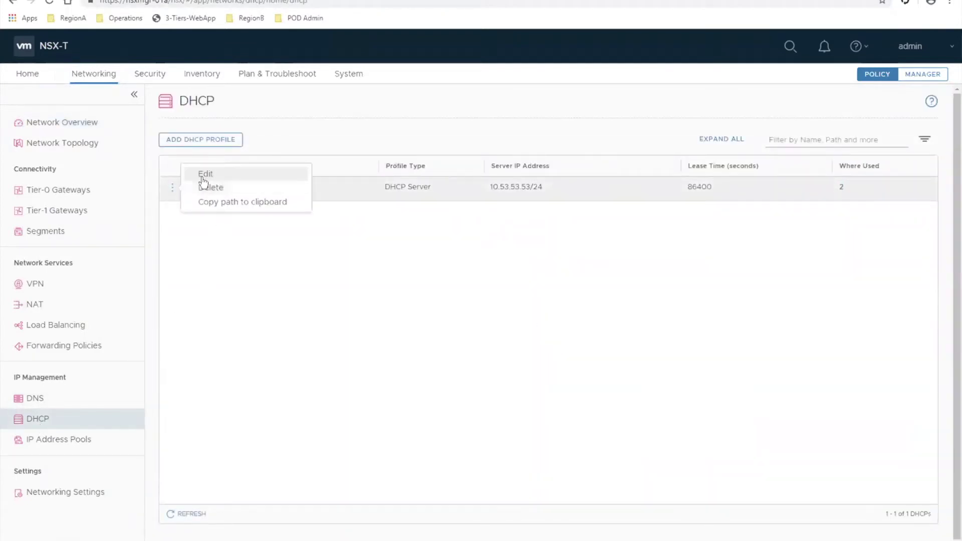
left_click(203, 176)
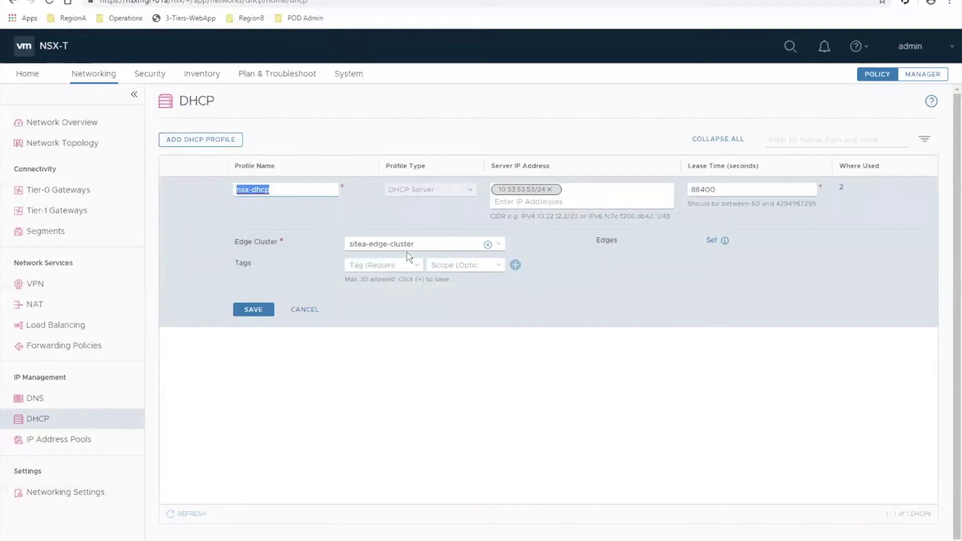
left_click(255, 311)
left_click(293, 313)
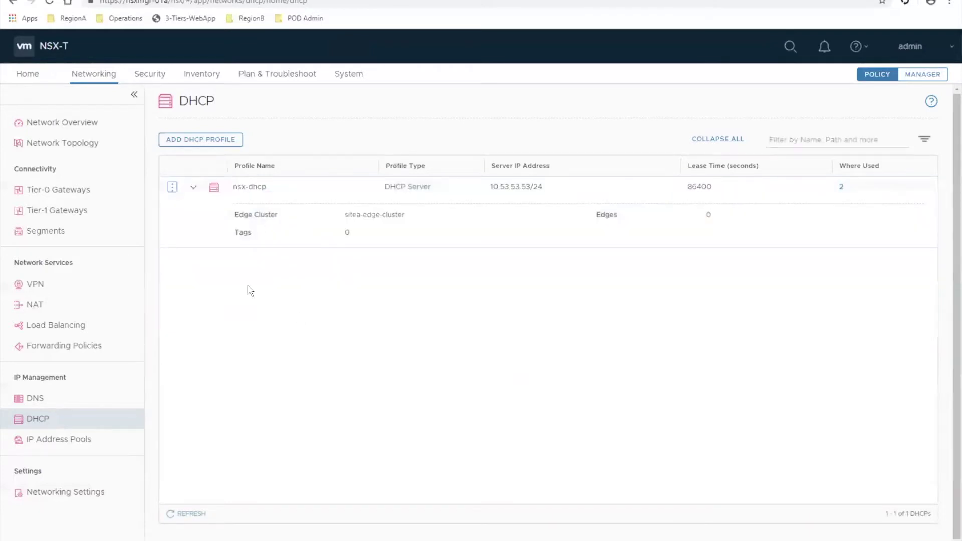
left_click(81, 212)
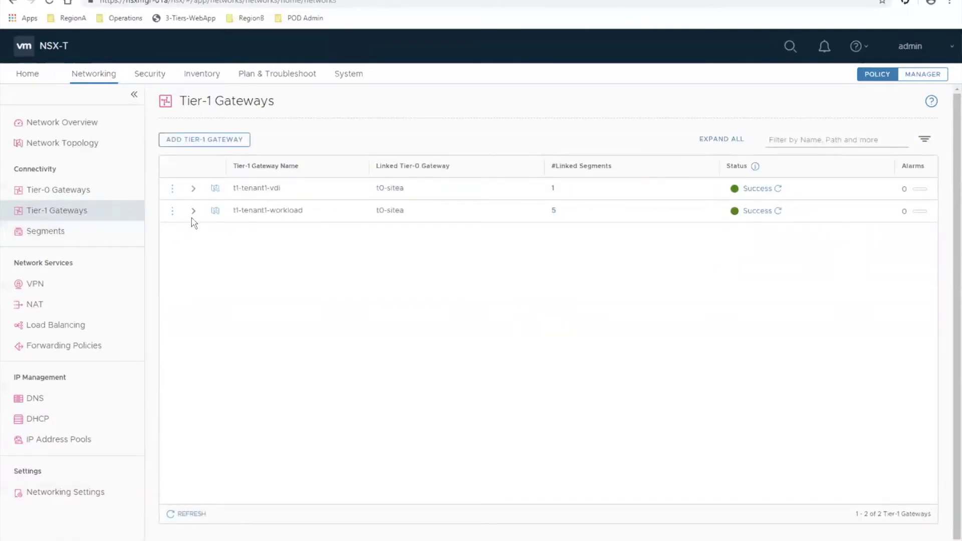
Expand the t1-tenant1-vdi gateway and open it for editing
left_click(193, 189)
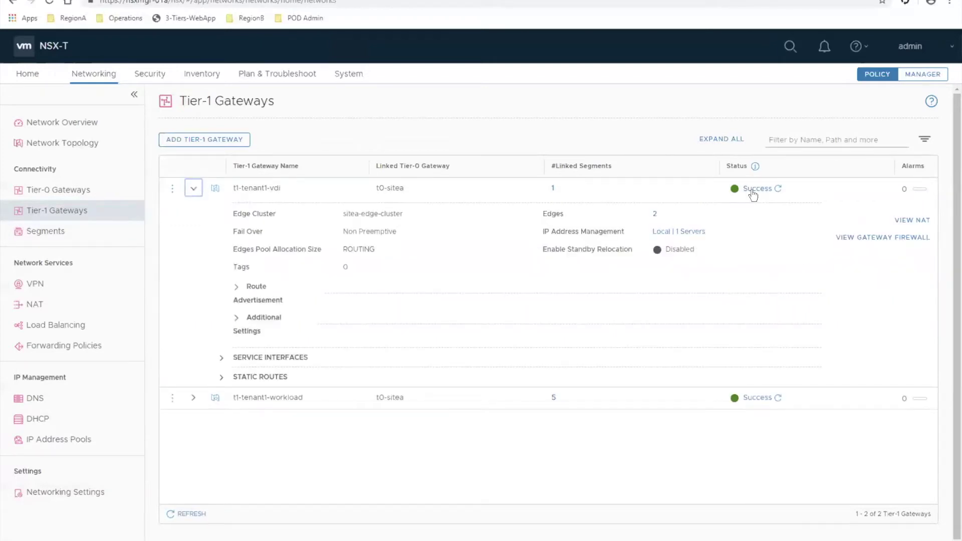
left_click(172, 191)
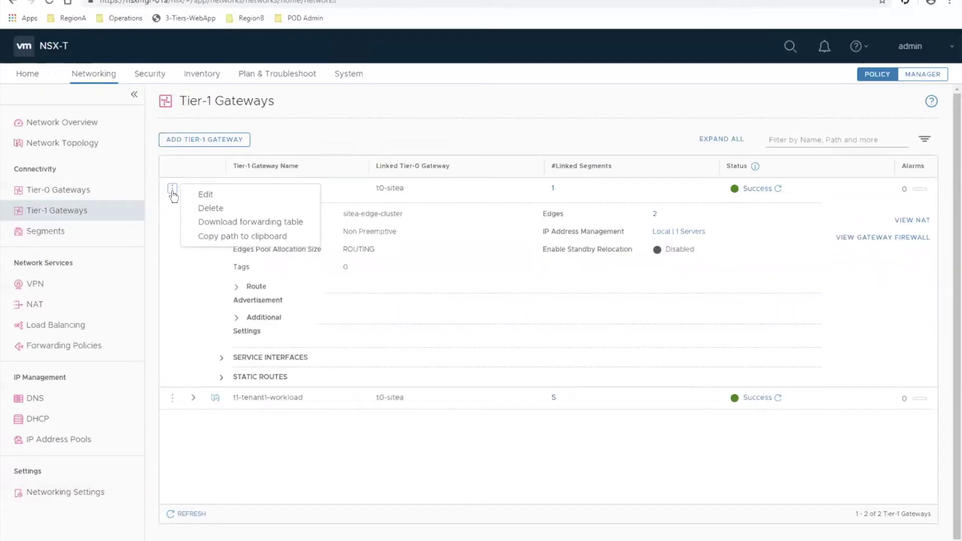
left_click(206, 193)
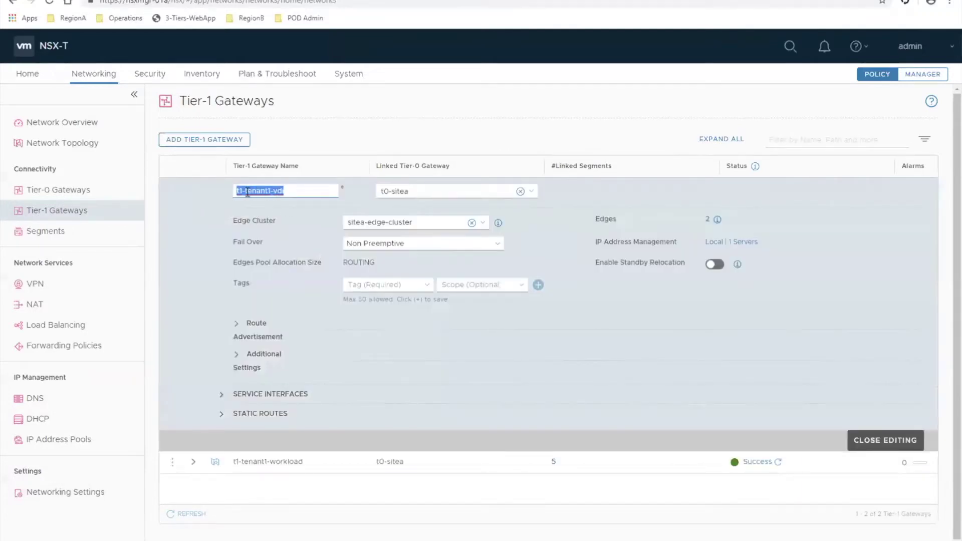
left_click(588, 313)
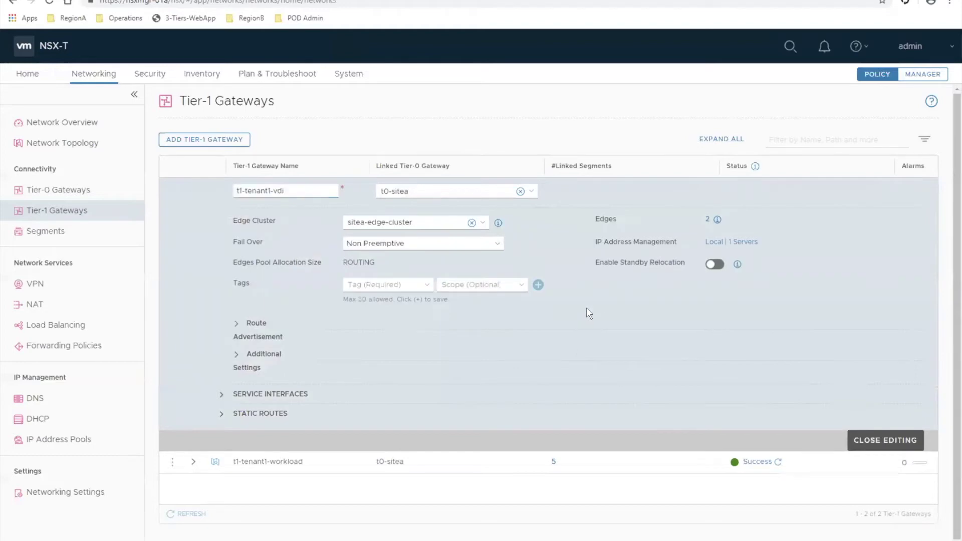
Check that the gateway's IP address management uses type DHCP Server, then cancel unchanged
left_click(720, 243)
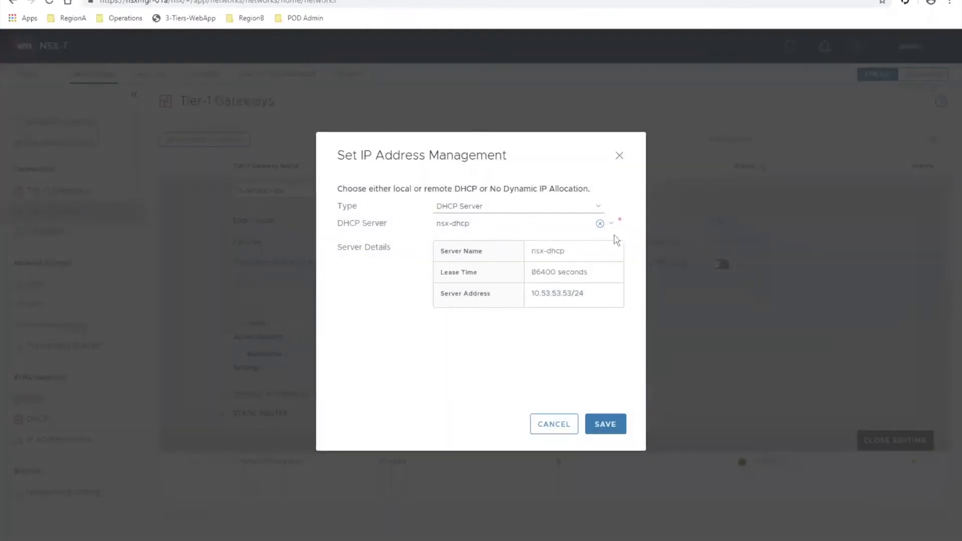
left_click(593, 209)
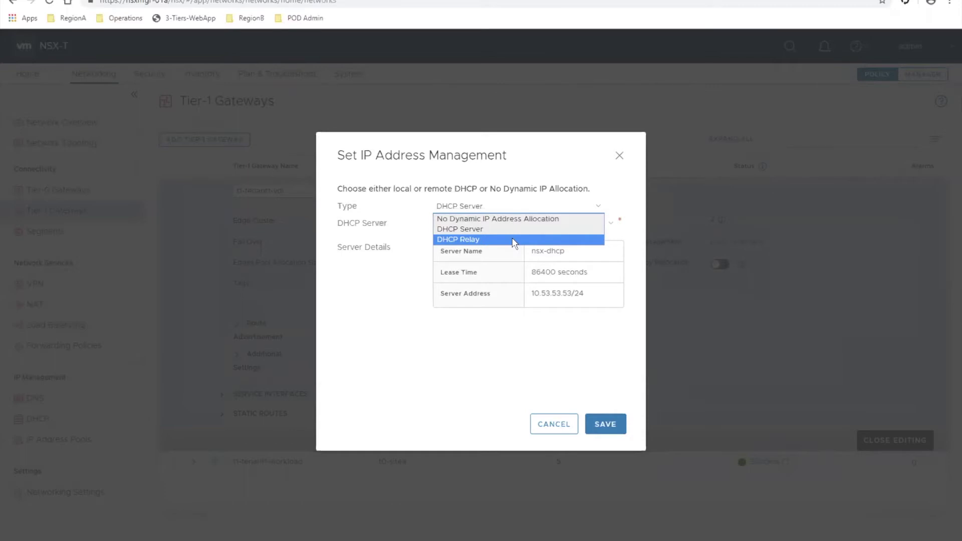
left_click(479, 234)
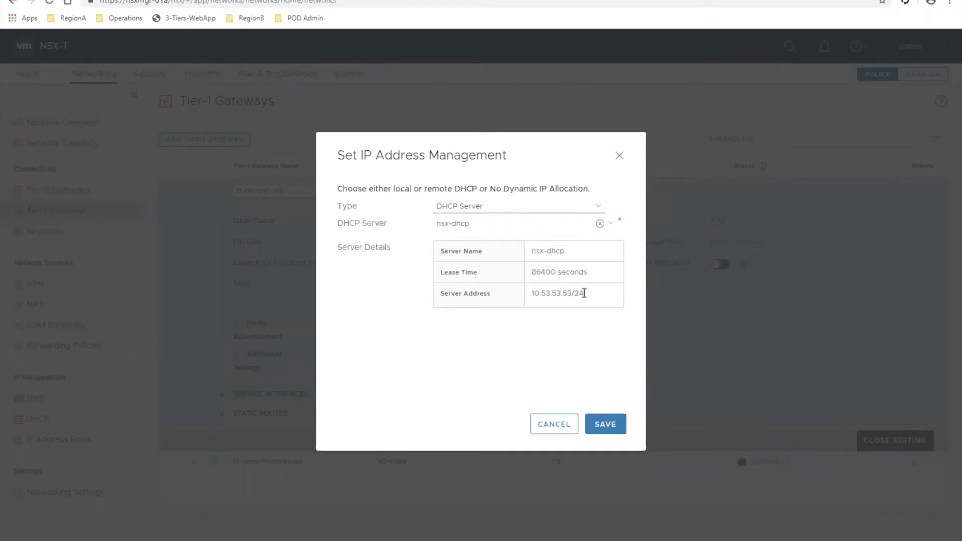
left_click(608, 423)
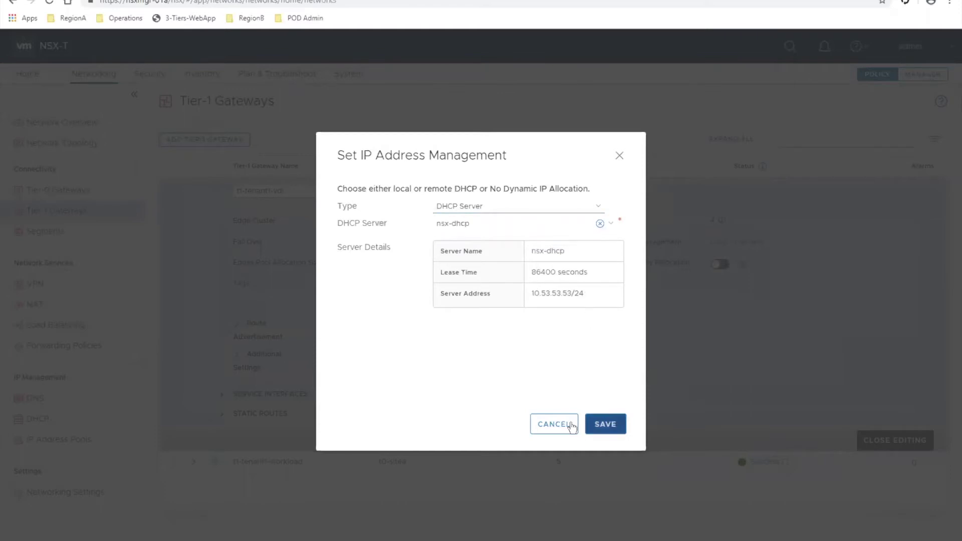
left_click(554, 429)
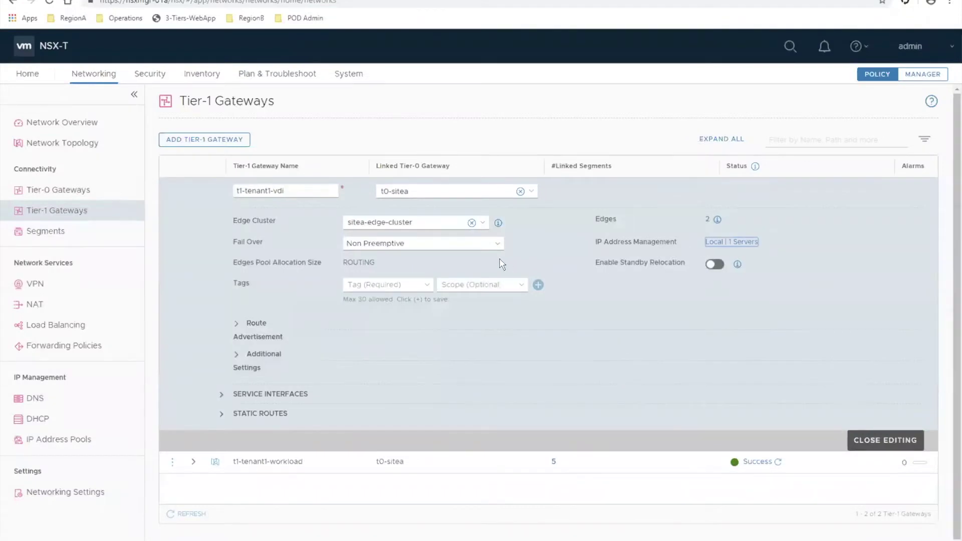
Close editing of t1-tenant1-vdi and show the Segments list with its 8 segments
left_click(725, 245)
left_click(746, 242)
left_click(884, 443)
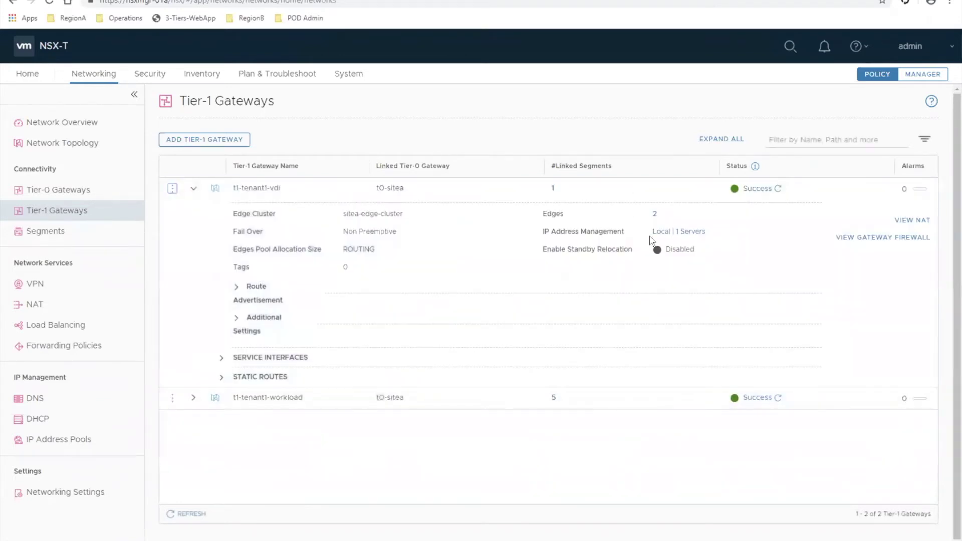
left_click(72, 234)
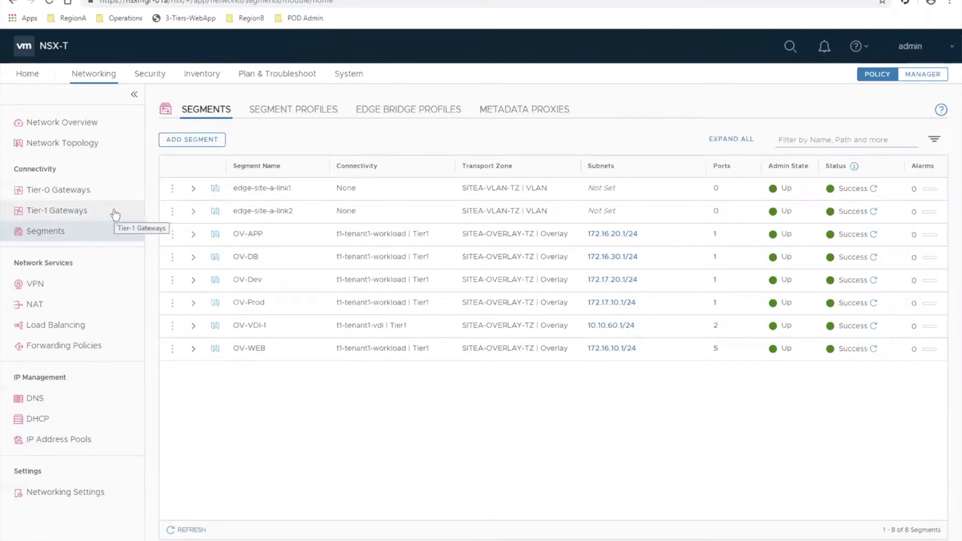
Add segment OV-DHCP-Test on t1-tenant1-vdi in SITEA-OVERLAY-TZ with gateway 10.10.70.1/24
left_click(220, 142)
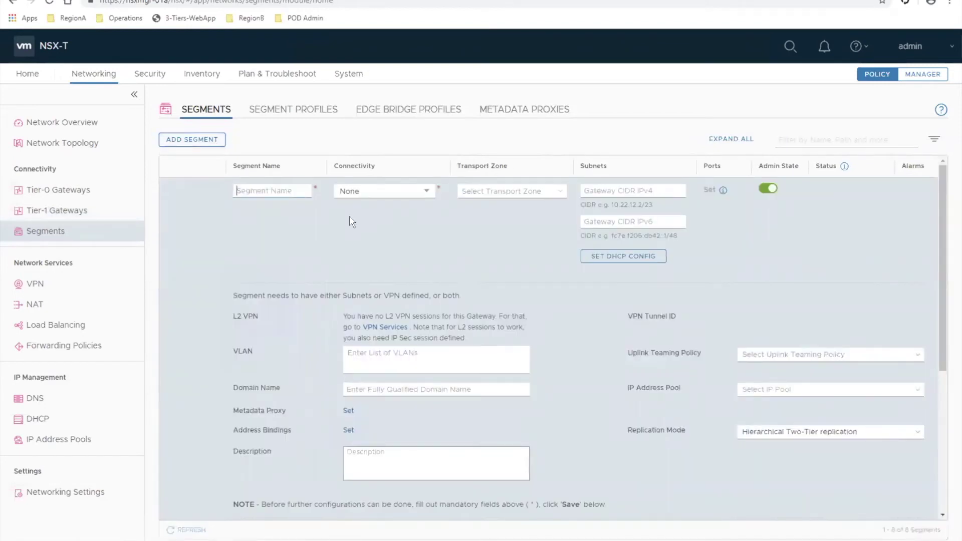
type("OV-")
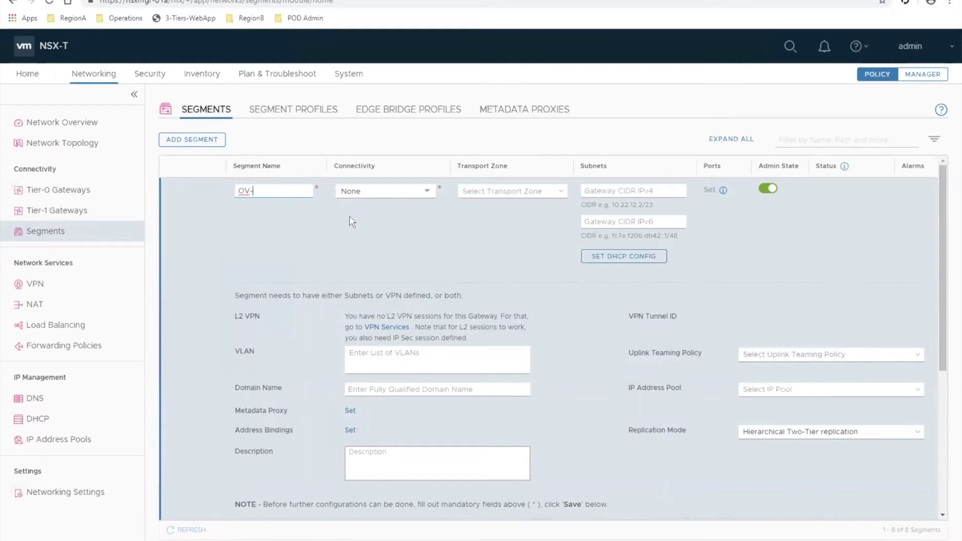
type("DHCP-Test")
left_click(426, 191)
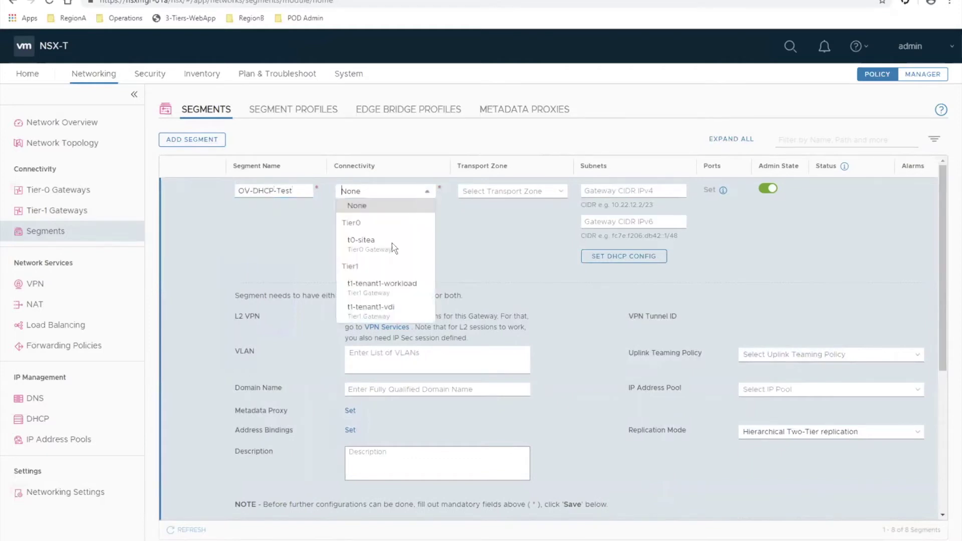
left_click(373, 314)
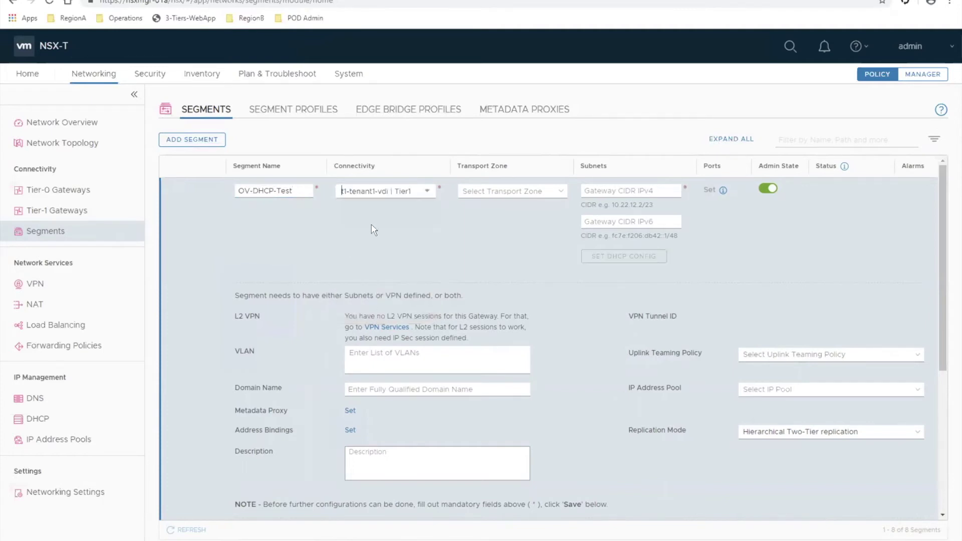
left_click(495, 187)
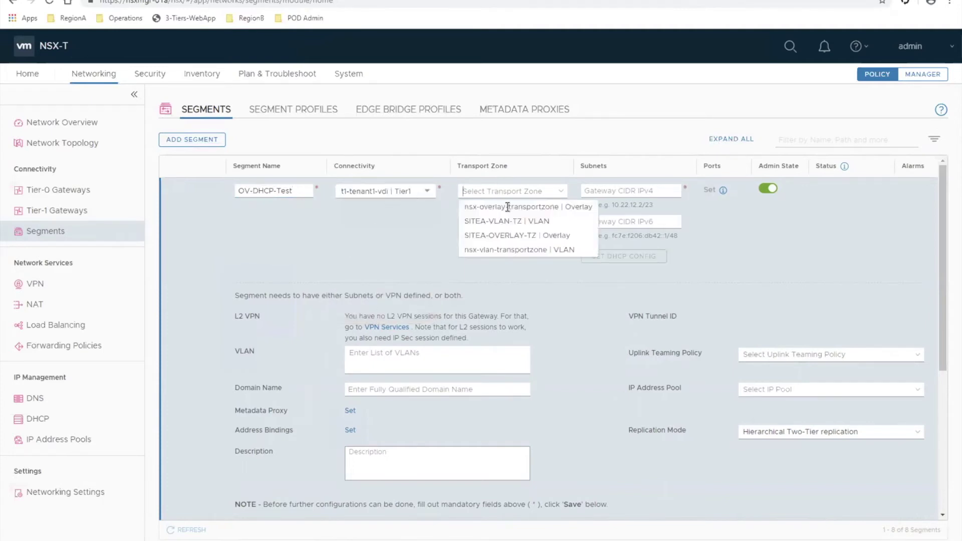
left_click(503, 239)
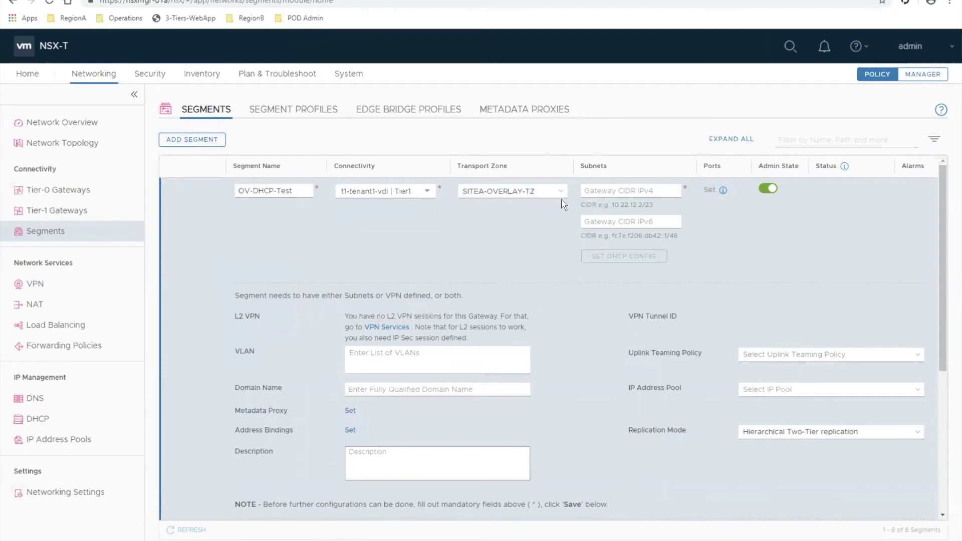
left_click(625, 191)
type("10.10.70.")
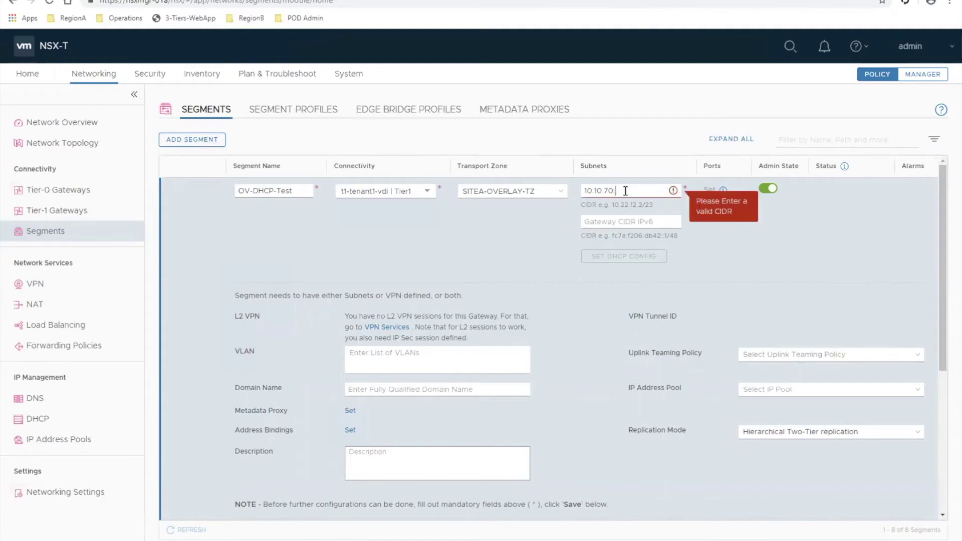
type("1/24")
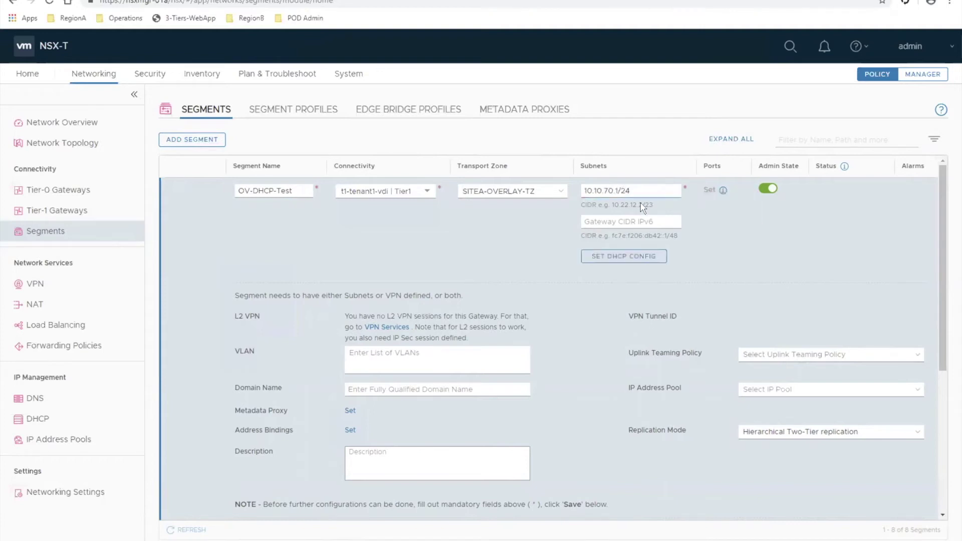
left_click(621, 256)
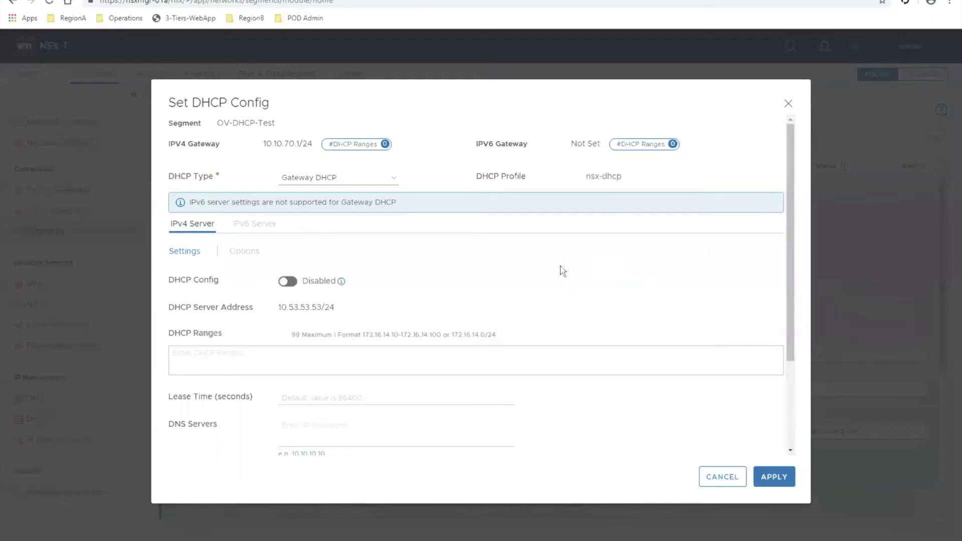
Enable Gateway DHCP on OV-DHCP-Test with DHCP range 10.10.70.10-10.10.70.100
left_click(288, 282)
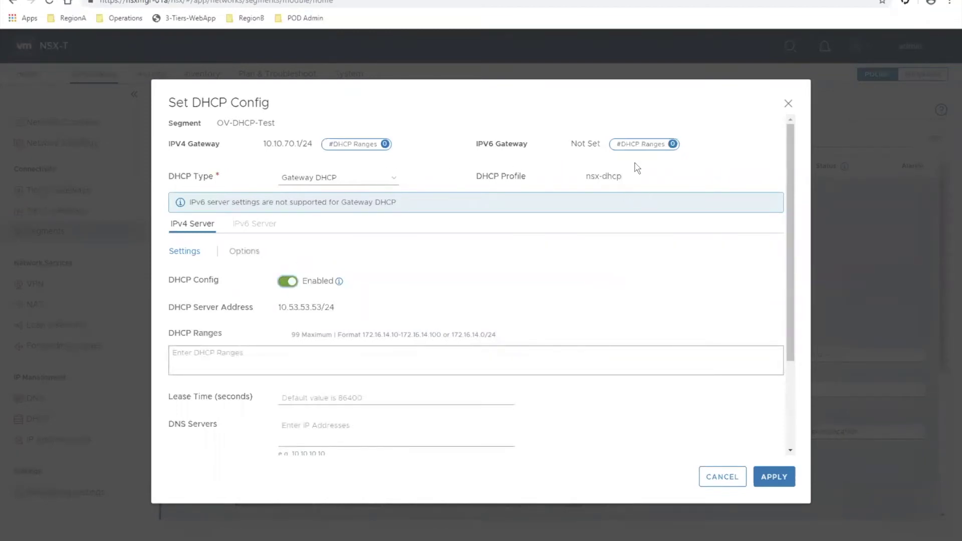
left_click(393, 178)
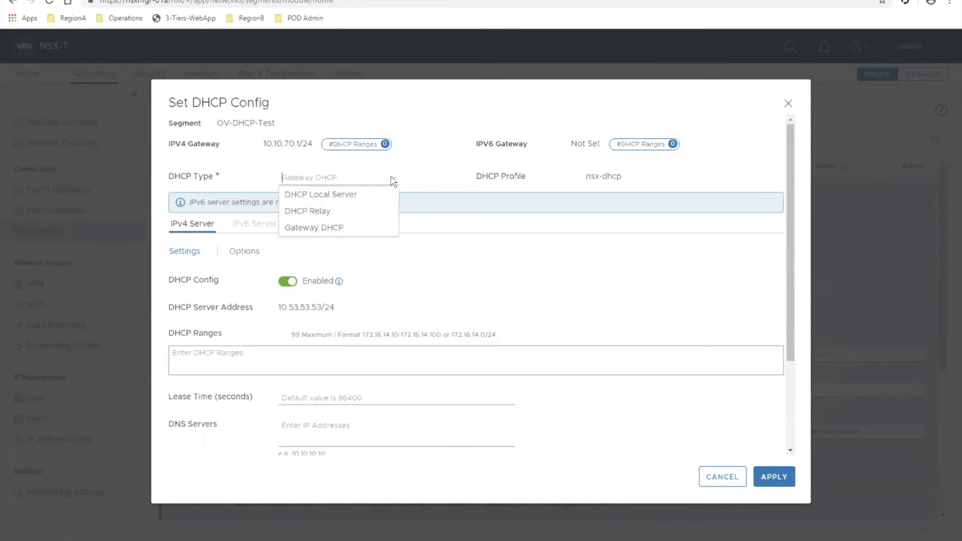
left_click(345, 178)
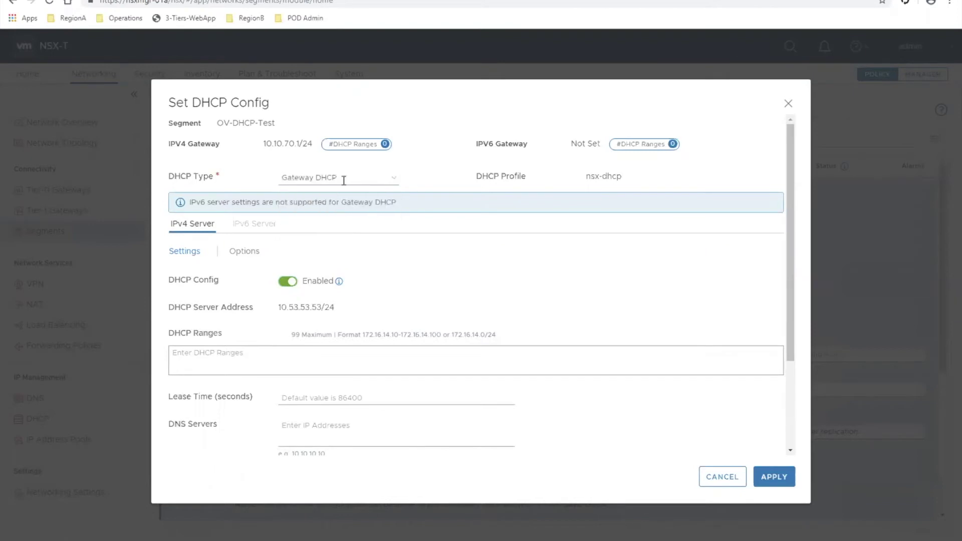
scroll(456, 317, "down", 2)
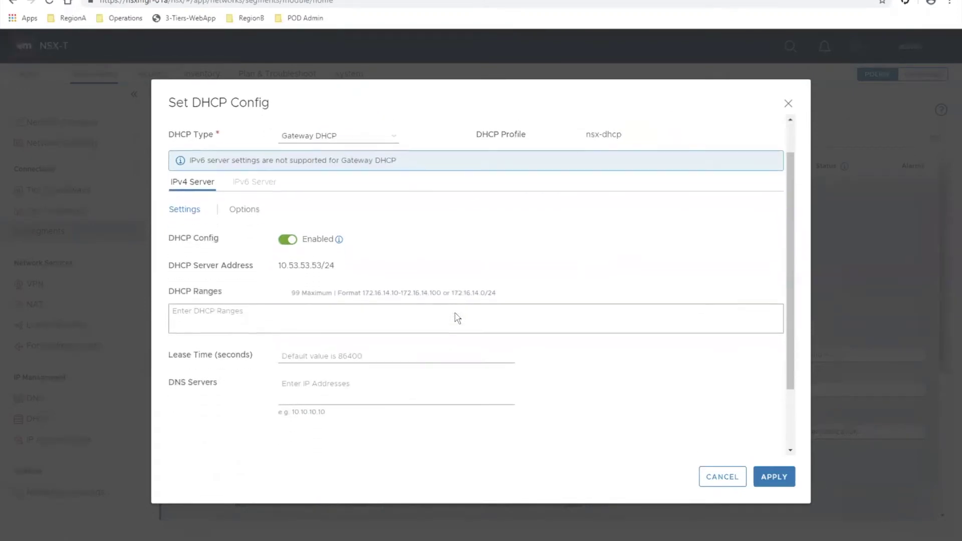
left_click(267, 308)
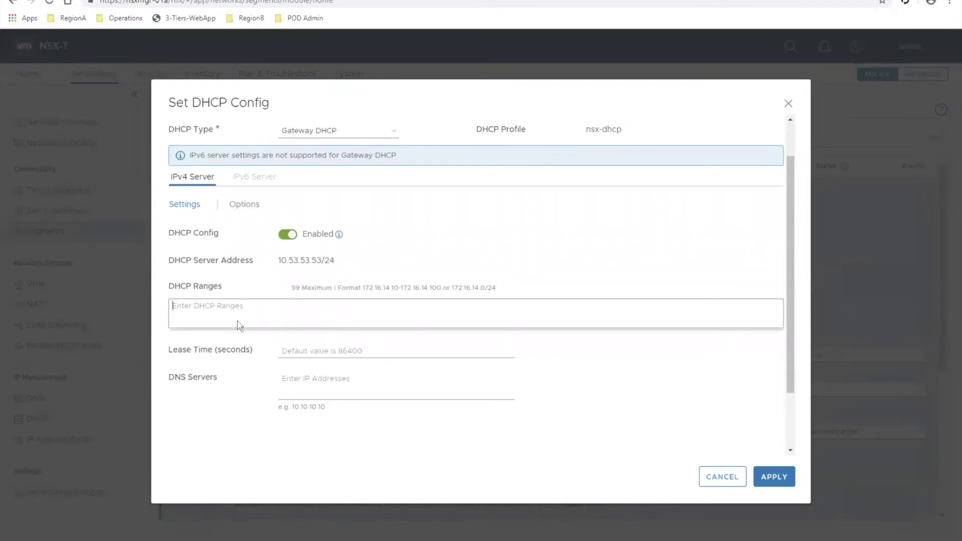
type("10.10.")
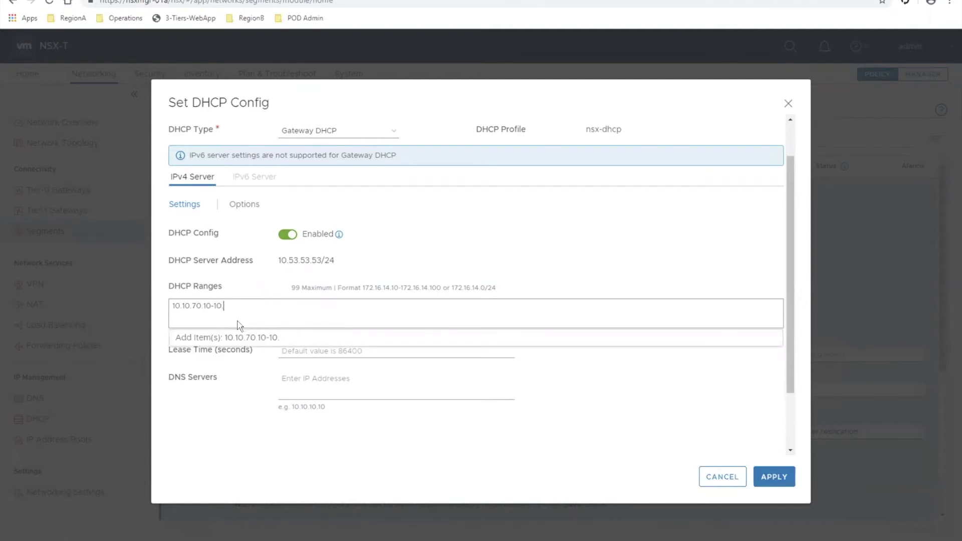
type("70.100")
left_click(239, 335)
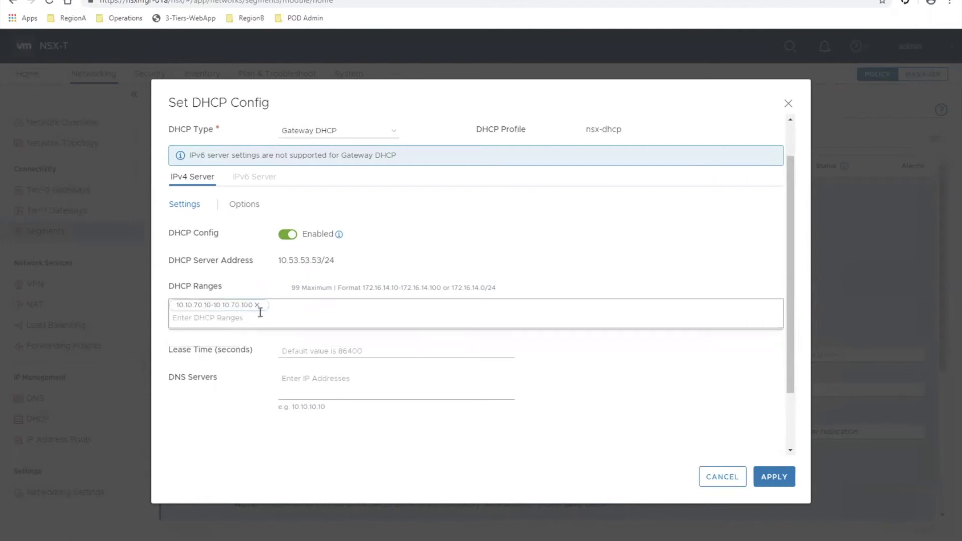
scroll(405, 316, "up", 1)
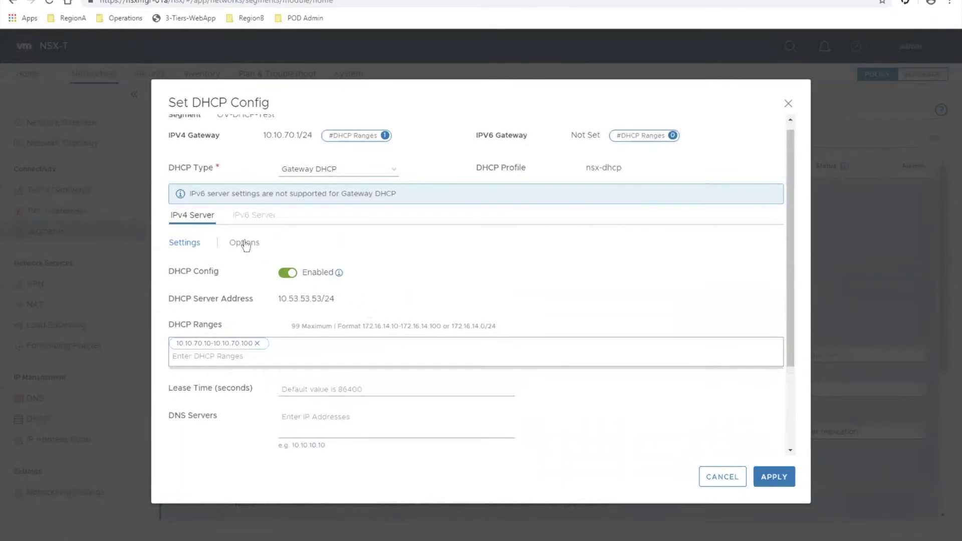
Look over the DHCP Options tab, then return to the DHCP settings
left_click(244, 244)
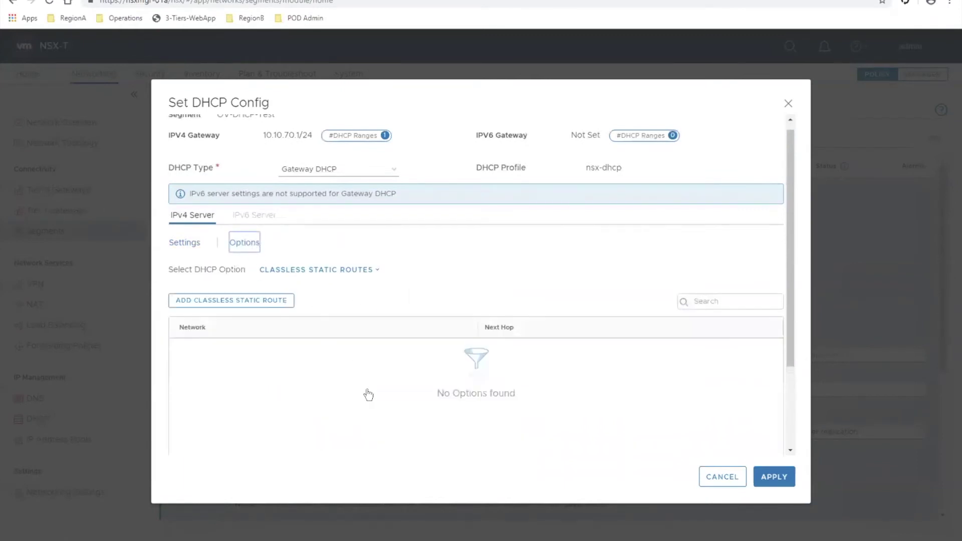
scroll(387, 440, "down", 1)
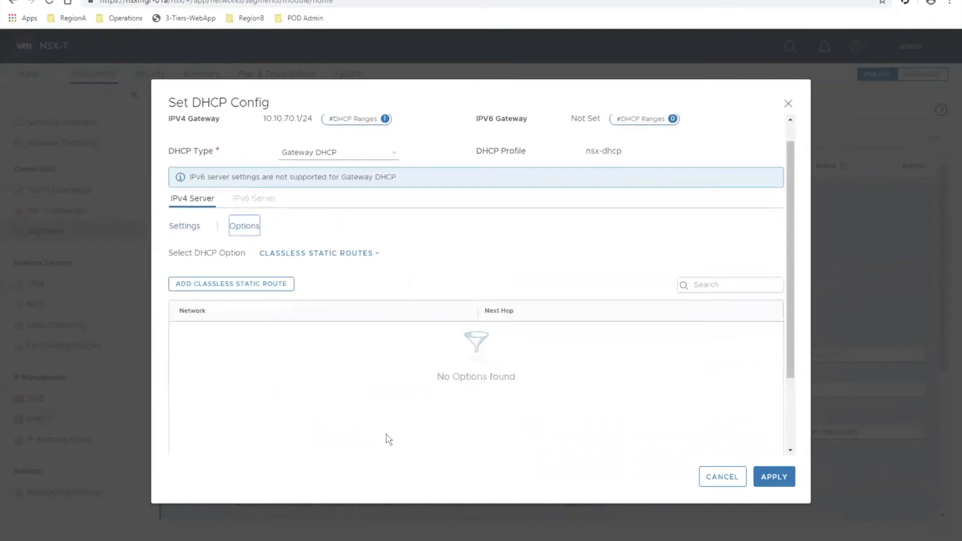
left_click(187, 228)
scroll(323, 341, "down", 3)
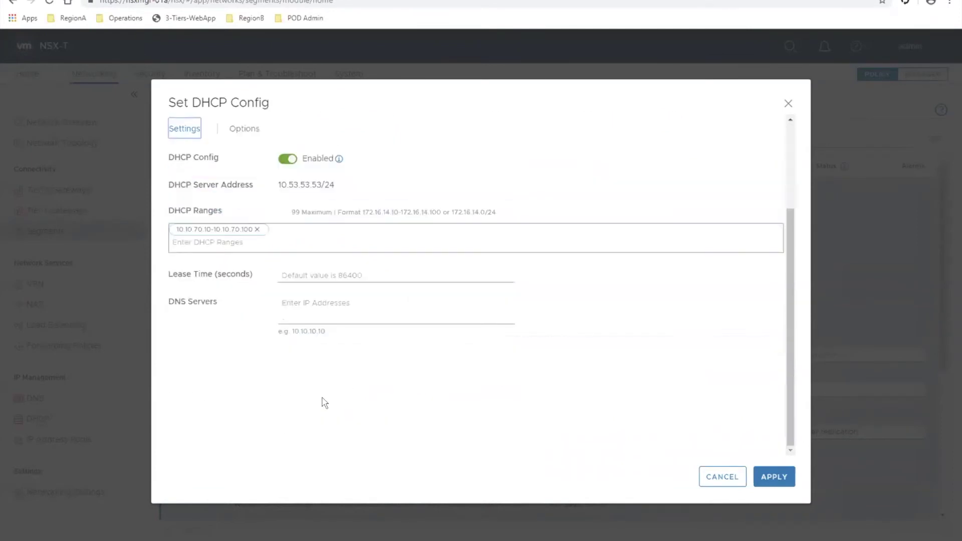
Add DNS server 192.168.110.10 and apply the DHCP configuration to the segment
left_click(345, 302)
type("192.168.110.10")
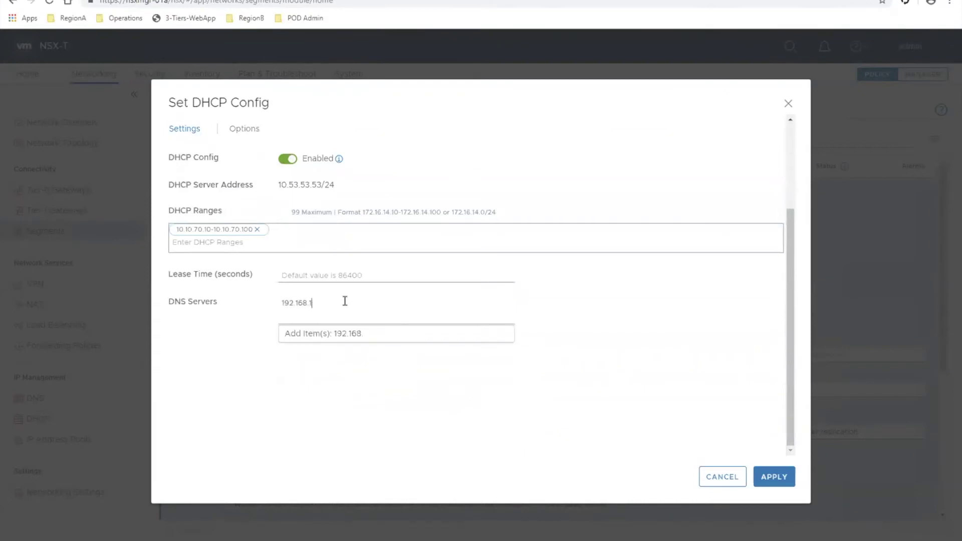
left_click(344, 333)
scroll(452, 355, "up", 3)
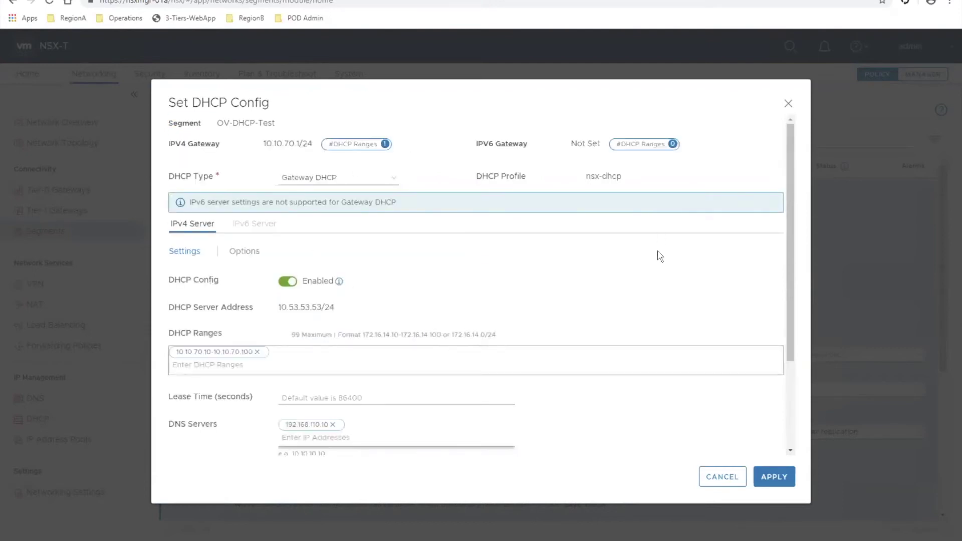
left_click_drag(792, 231, 789, 323)
left_click(780, 477)
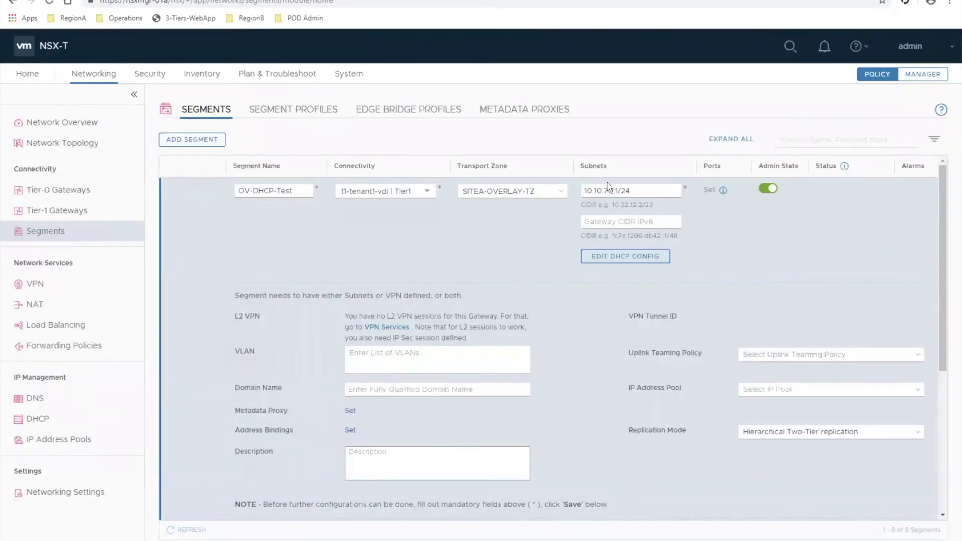
Save the OV-DHCP-Test segment and decline further configuration
scroll(577, 332, "down", 1)
scroll(577, 332, "down", 2)
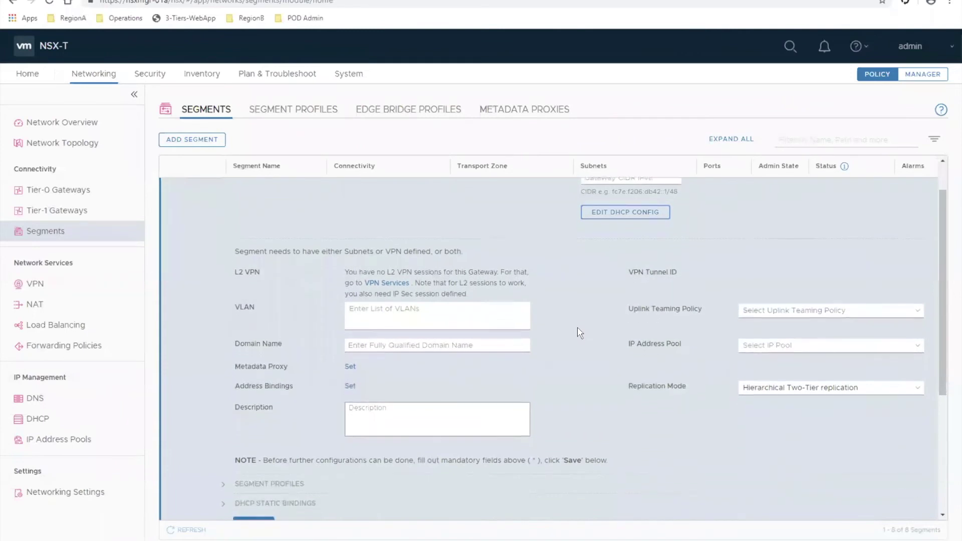
left_click(263, 505)
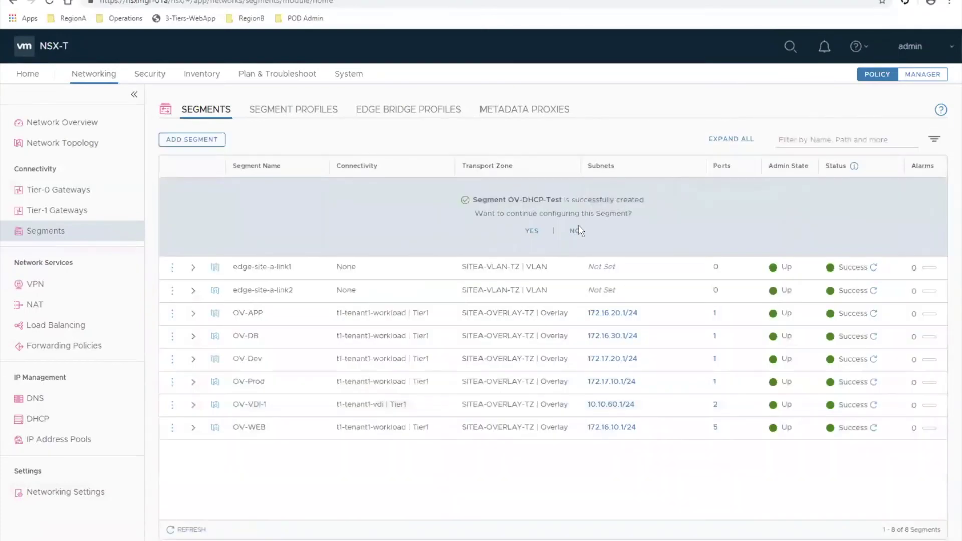
left_click(577, 231)
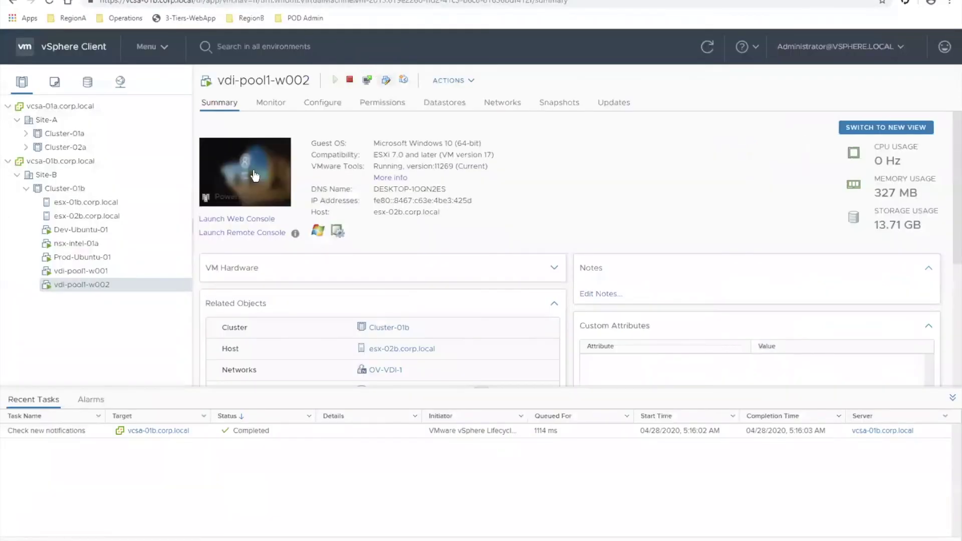
Move vdi-pool1-w002's Network adapter 1 from OV-VDI-1 to OV-DHCP-Test
left_click(386, 80)
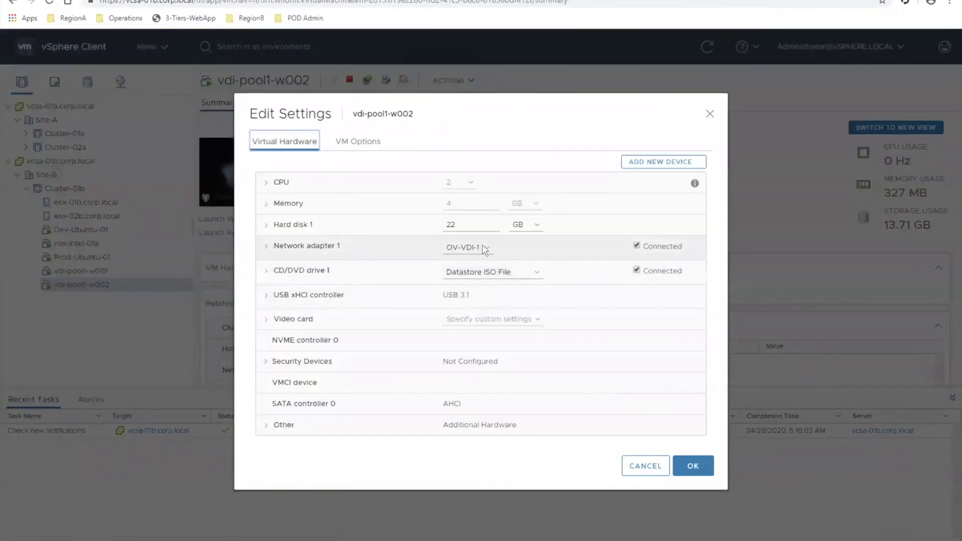
left_click(483, 248)
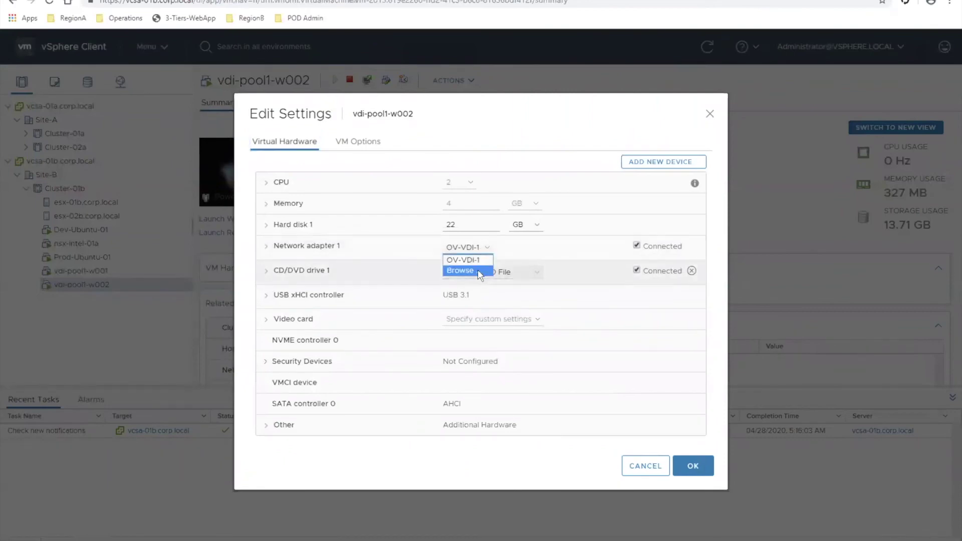
left_click(479, 274)
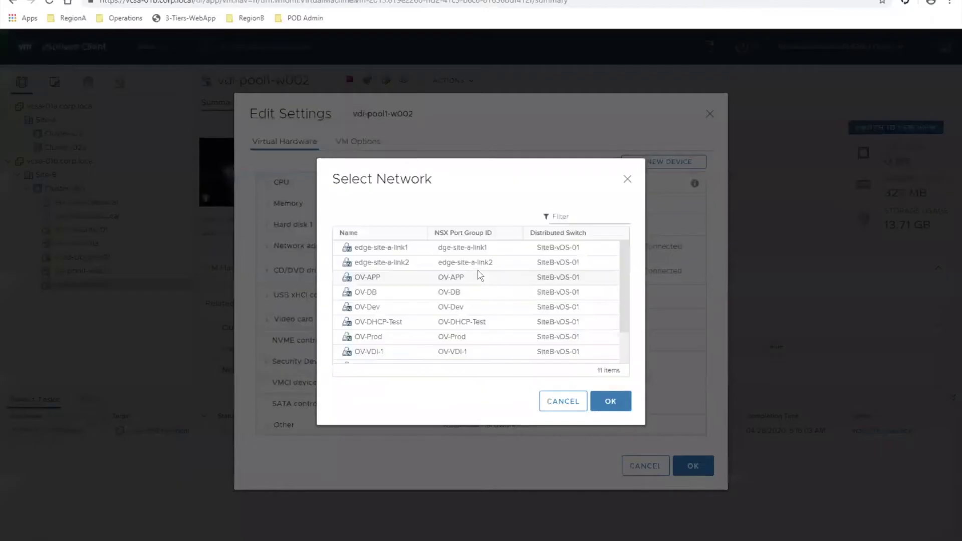
left_click(454, 325)
left_click(612, 403)
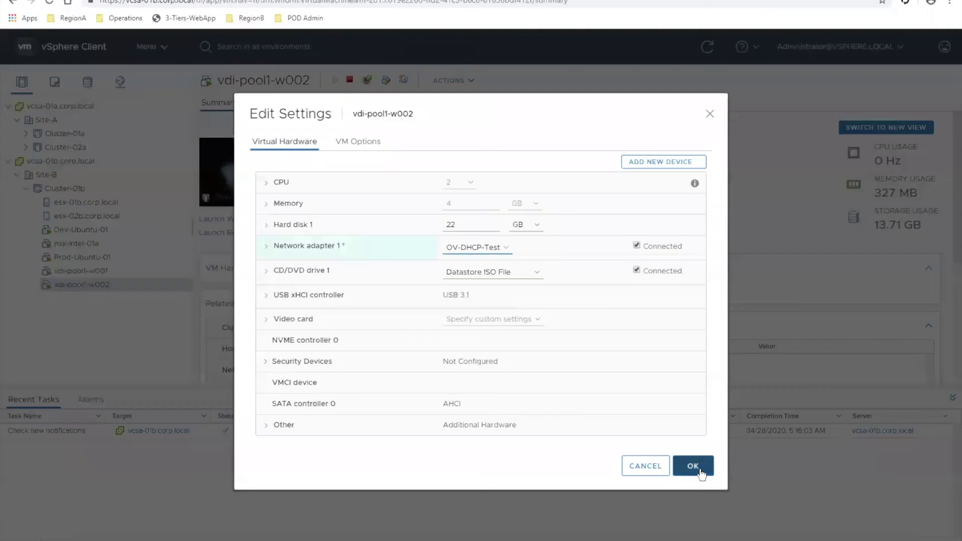
left_click(699, 471)
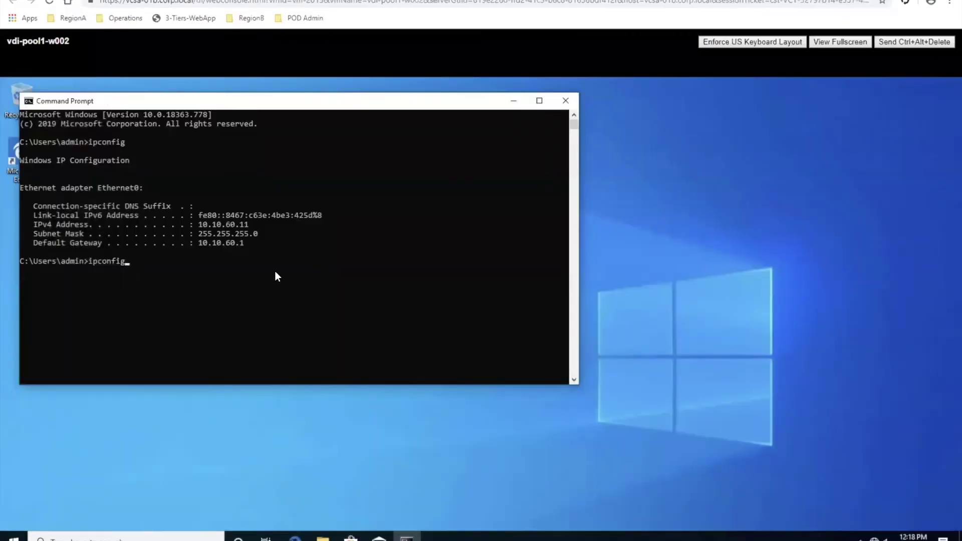
Run ipconfig /release and ipconfig /renew so the VM leases 10.10.70.10
type("/release")
key("Return")
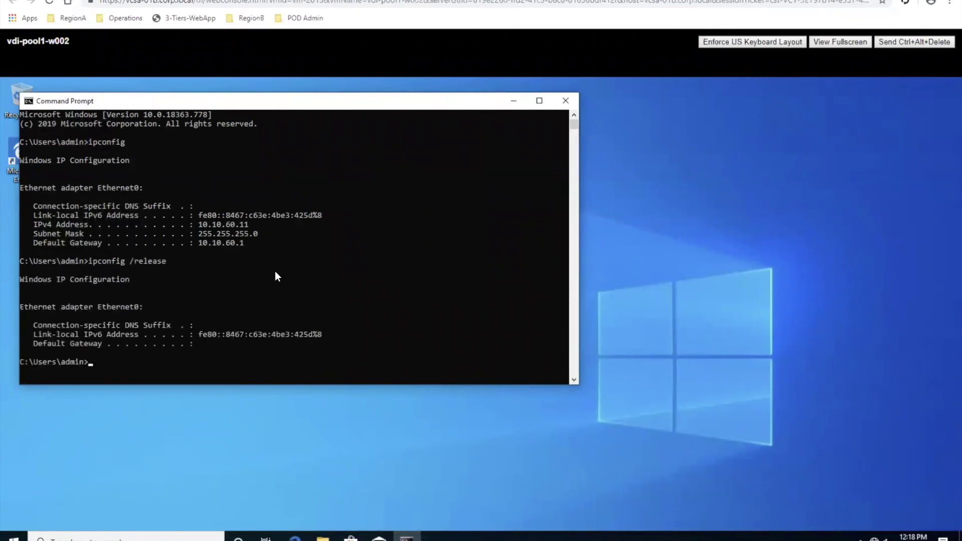
key("Up")
key("BackSpace")
key("BackSpace")
key("BackSpace")
key("BackSpace")
type("new")
key("Return")
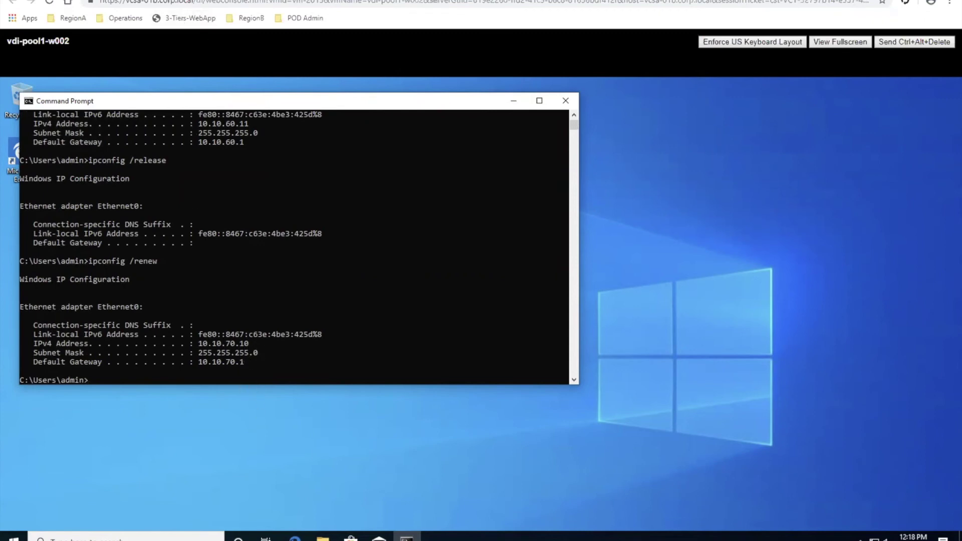
key("ctrl+shift+Tab")
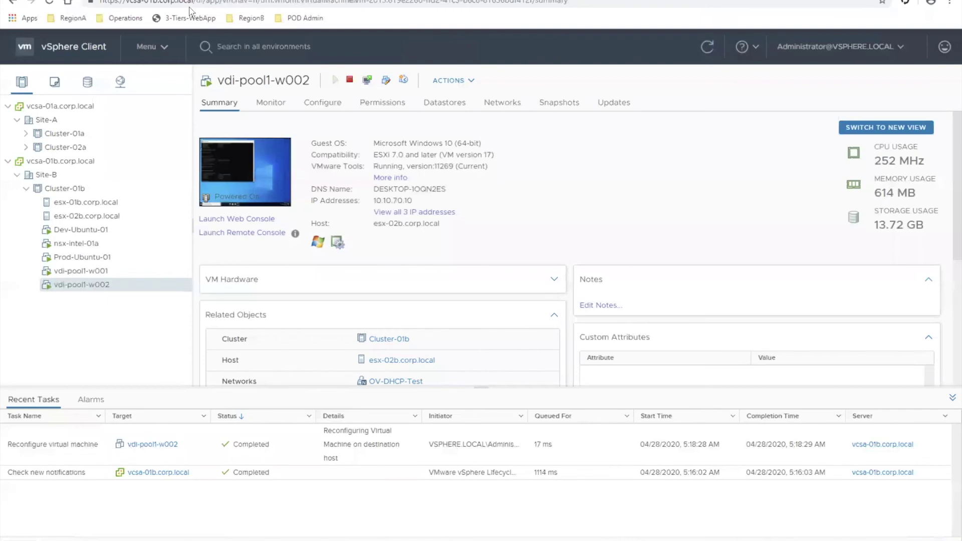
Return to the NSX-T Segments list showing OV-DHCP-Test with subnet 10.10.70.1/24
key("ctrl+shift+Tab")
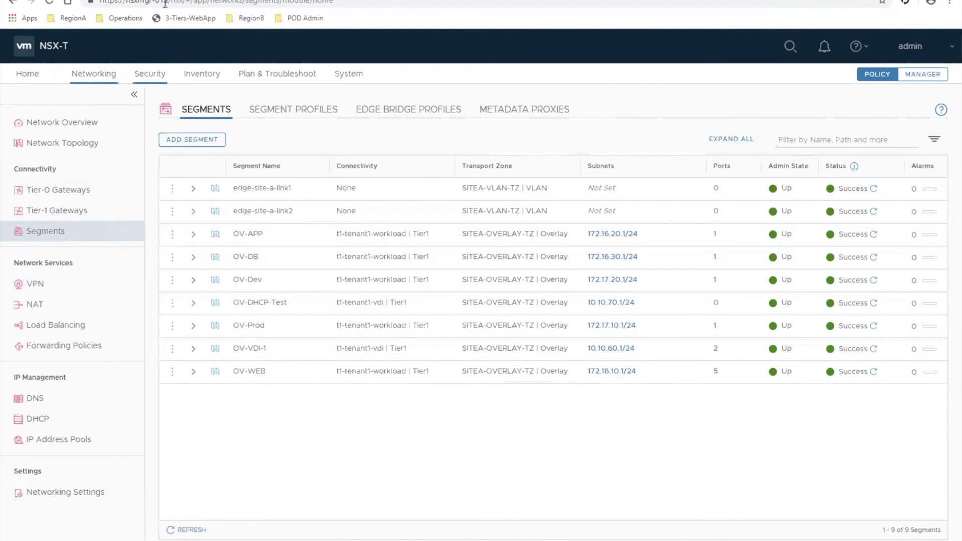
Open the Home overview dashboard from the NSX-T top navigation
left_click(29, 72)
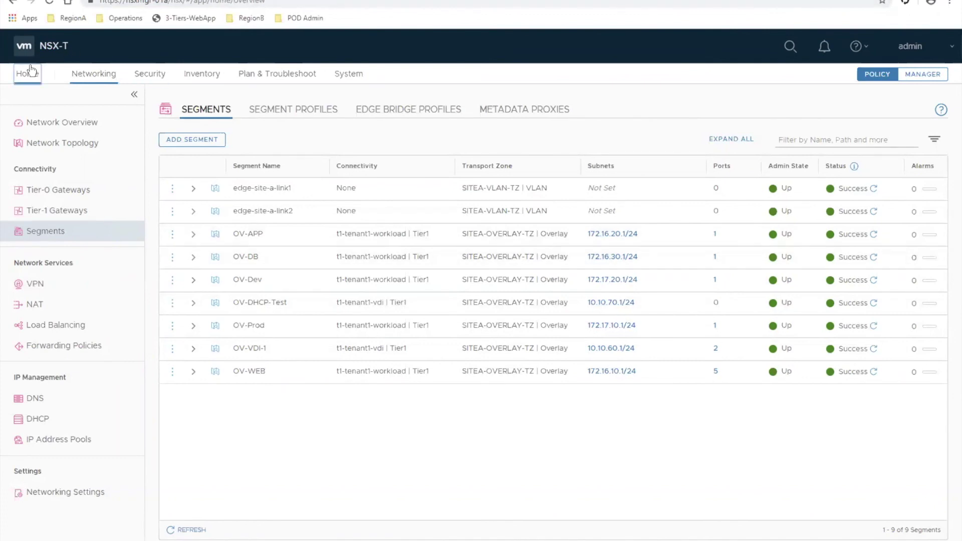